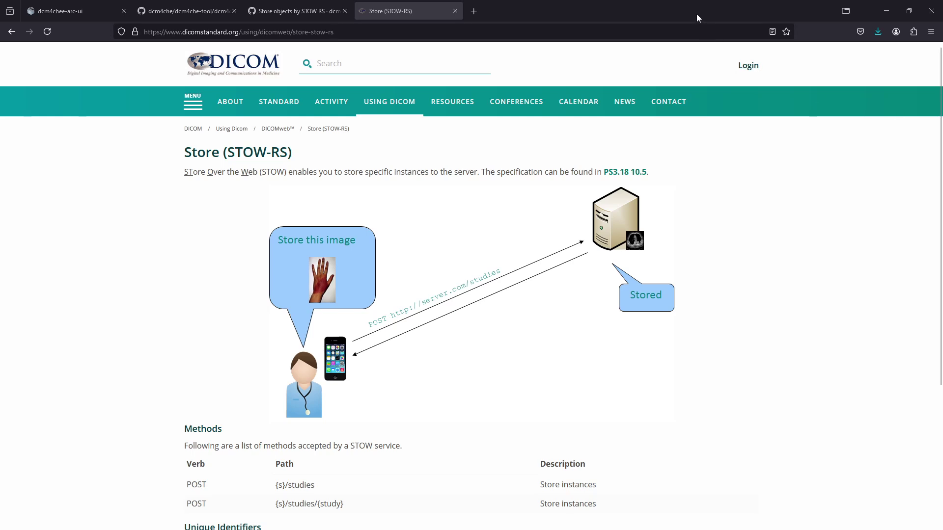
Step: On the 'Store objects by STOW RS' wiki, scroll to the three stowrs examples under 'Using dcm4che tool'
{"action": "key", "text": "ctrl+shift+Tab"}
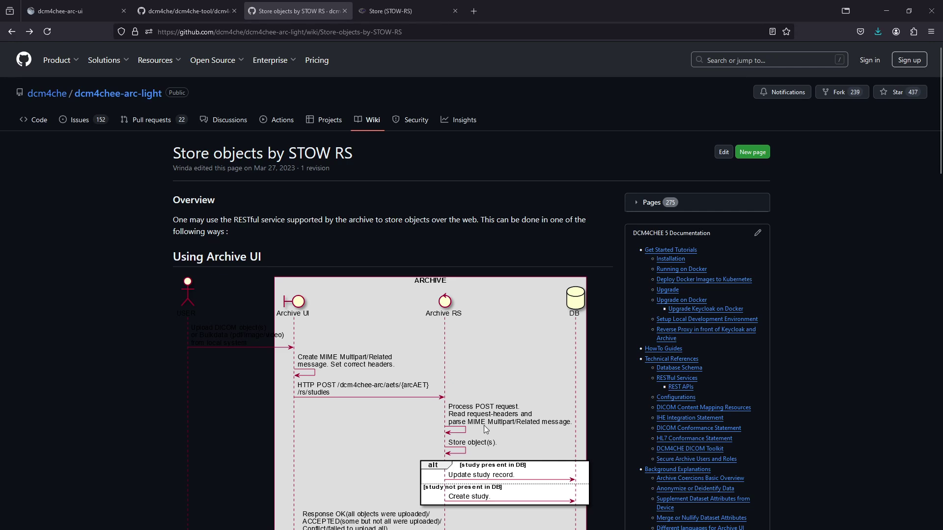
{"action": "scroll", "coordinate": [459, 462], "scroll_direction": "down", "scroll_amount": 2}
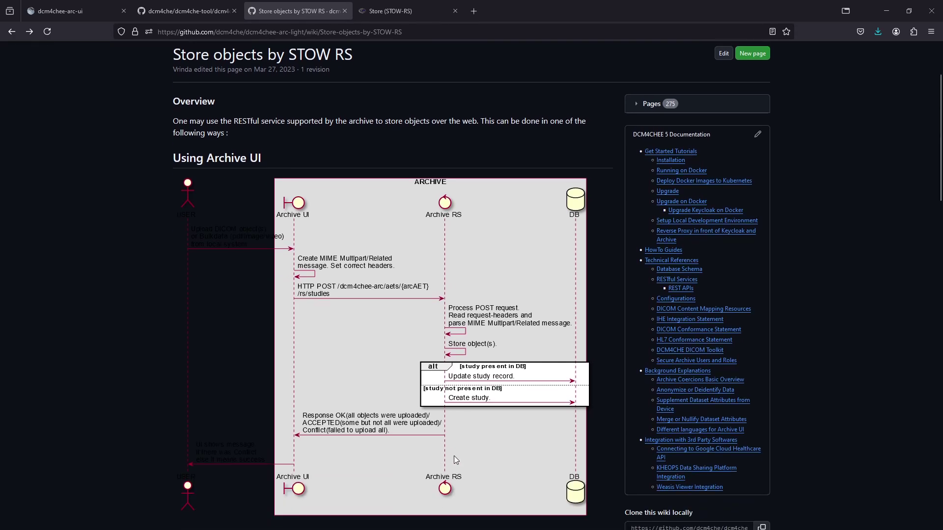
{"action": "scroll", "coordinate": [461, 431], "scroll_direction": "down", "scroll_amount": 5}
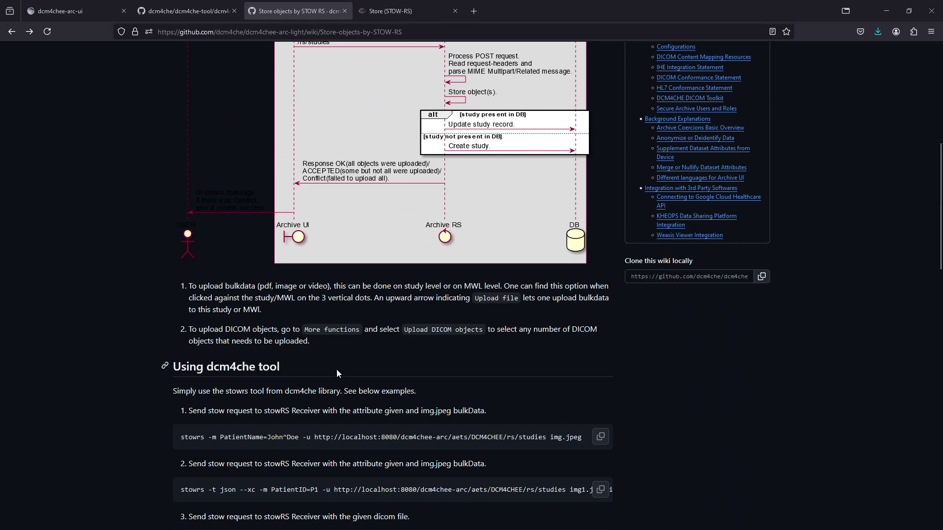
{"action": "scroll", "coordinate": [327, 384], "scroll_direction": "down", "scroll_amount": 1}
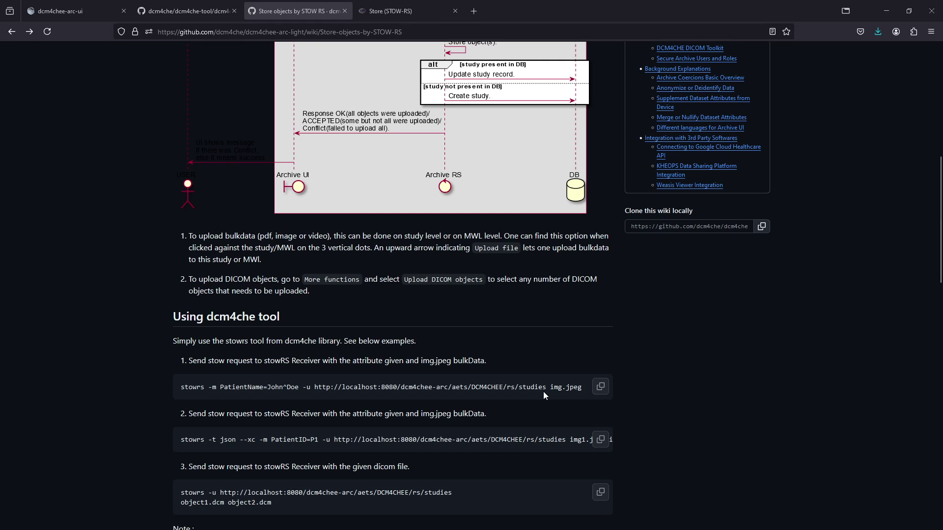
{"action": "scroll", "coordinate": [226, 473], "scroll_direction": "down", "scroll_amount": 1}
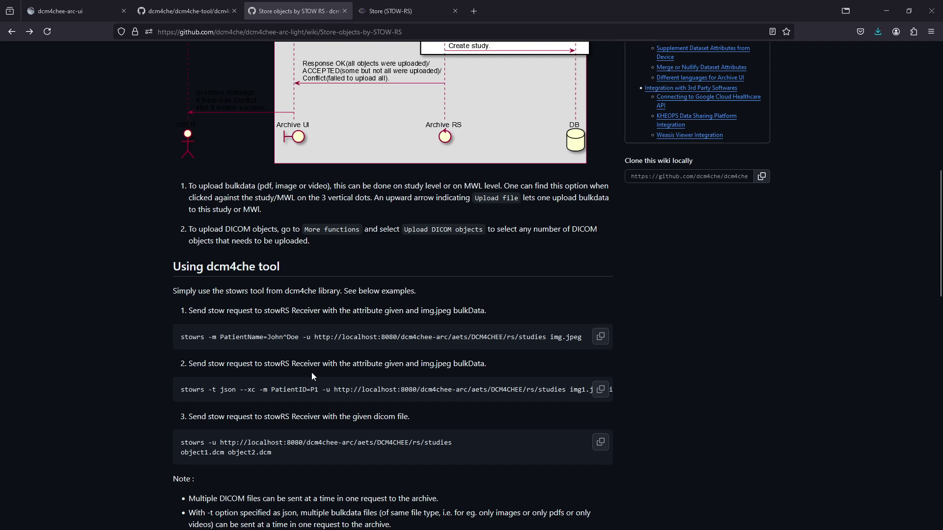
Step: Scroll to the 'Using curl' JPEG upload examples and their sample metadata.json for two files
{"action": "scroll", "coordinate": [359, 364], "scroll_direction": "down", "scroll_amount": 2}
{"action": "scroll", "coordinate": [338, 349], "scroll_direction": "down", "scroll_amount": 2}
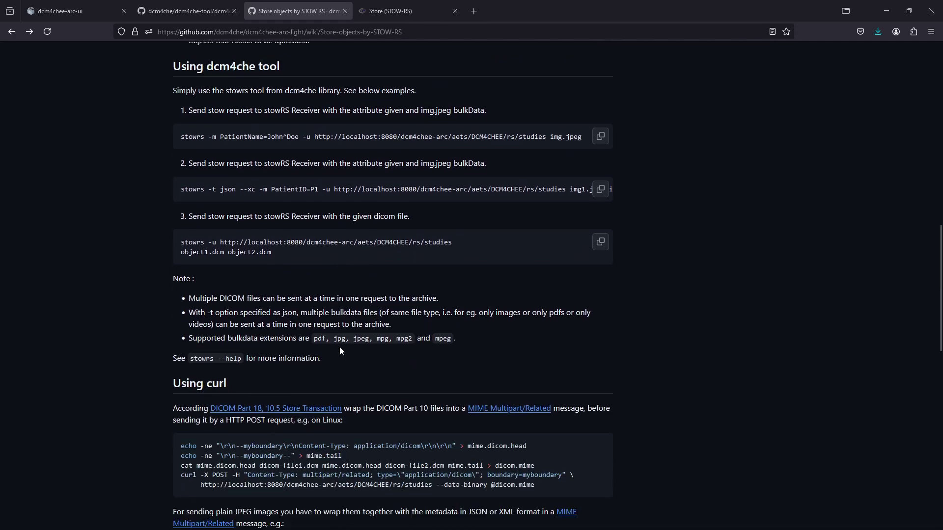
{"action": "scroll", "coordinate": [285, 359], "scroll_direction": "down", "scroll_amount": 2}
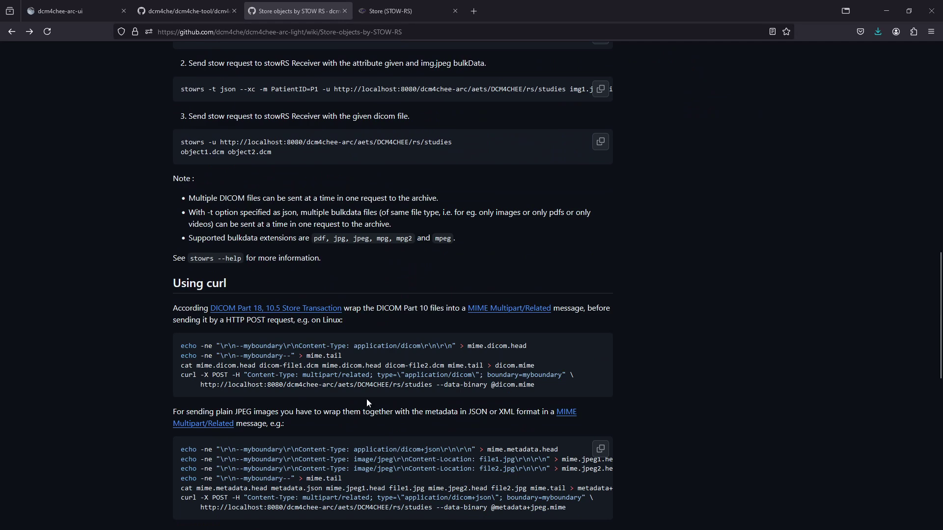
{"action": "scroll", "coordinate": [366, 401], "scroll_direction": "down", "scroll_amount": 2}
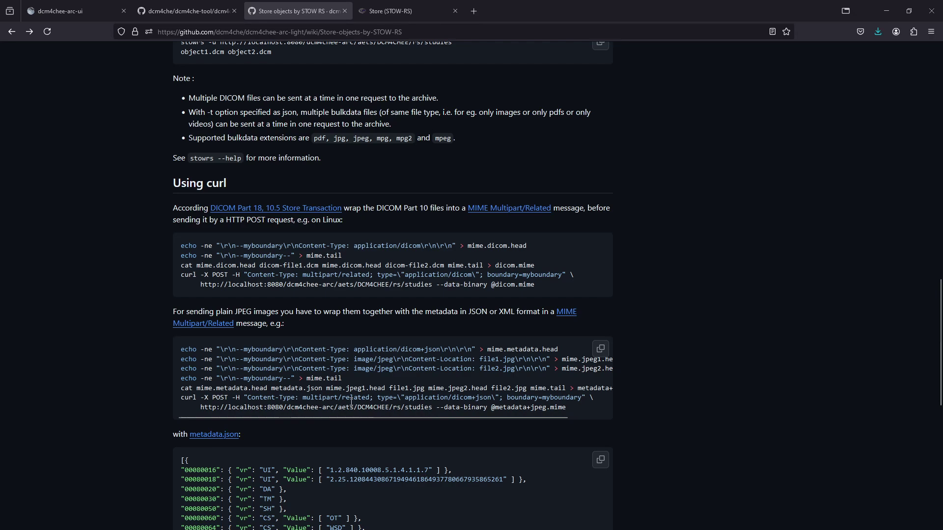
{"action": "scroll", "coordinate": [351, 404], "scroll_direction": "down", "scroll_amount": 3}
{"action": "scroll", "coordinate": [351, 404], "scroll_direction": "down", "scroll_amount": 6}
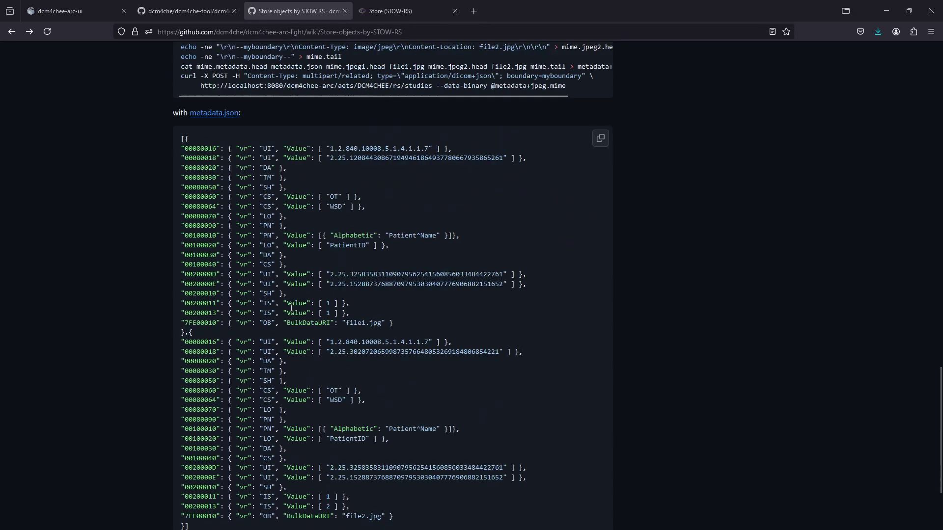
{"action": "scroll", "coordinate": [288, 319], "scroll_direction": "up", "scroll_amount": 3}
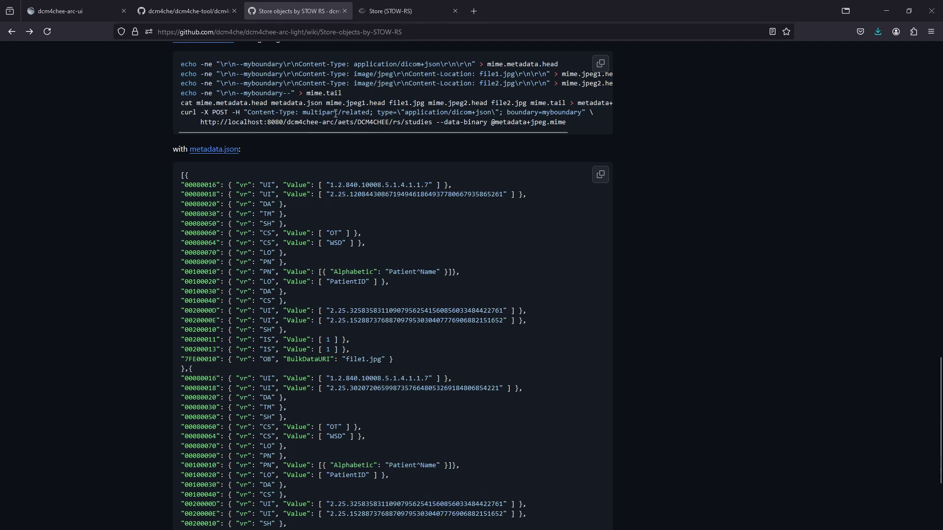
Step: In the dcm4chee-arc patient list, expand Knee^LAT to reveal its study c21304
{"action": "left_click", "coordinate": [70, 10]}
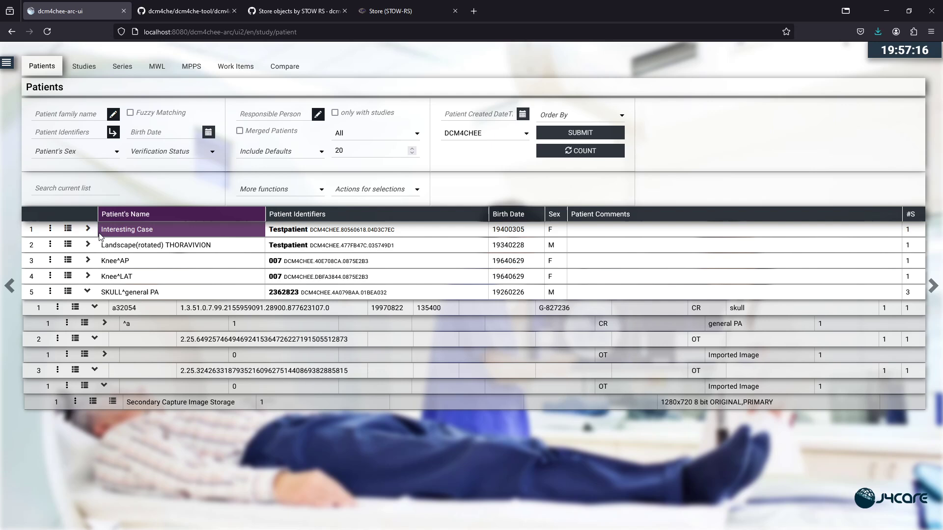
{"action": "left_click", "coordinate": [88, 277]}
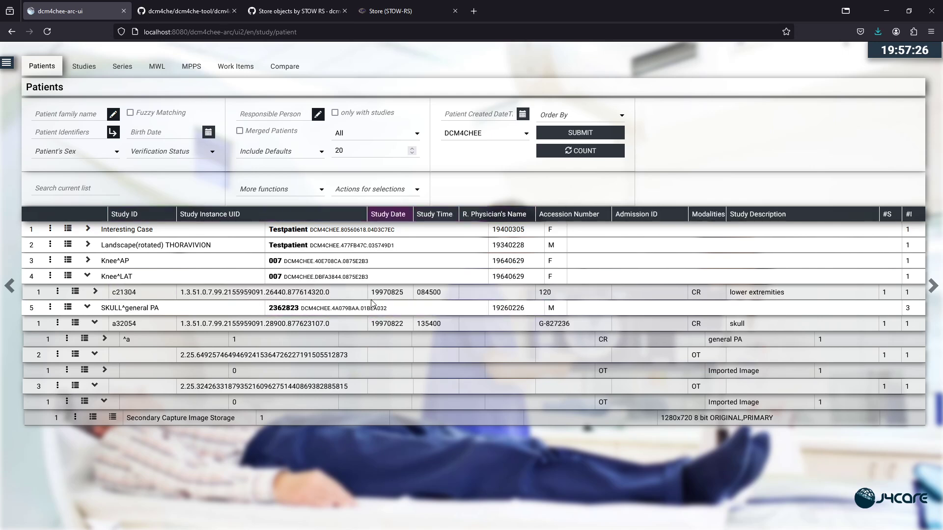
{"action": "left_click", "coordinate": [51, 278]}
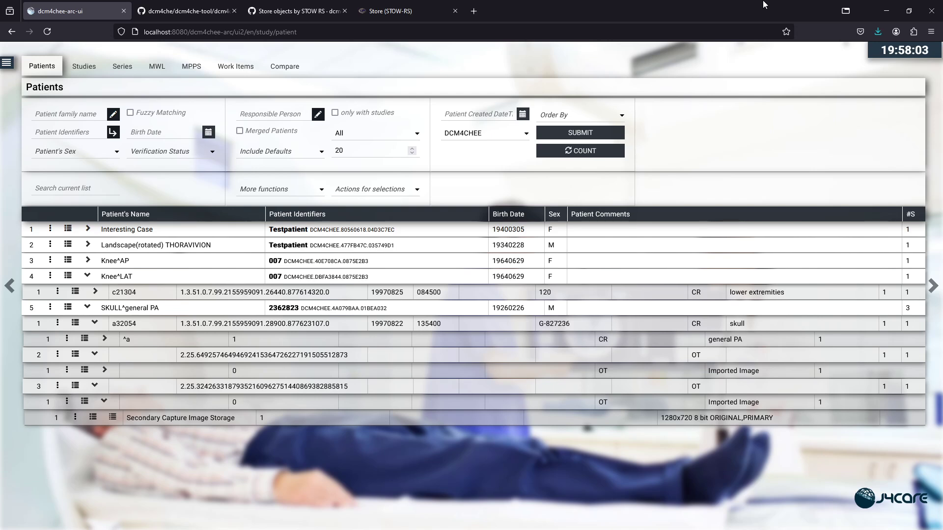
Step: Open the Network monitor, then start a bulkdata upload of simple_image_test.jpg to patient Knee^LAT
{"action": "key", "text": "ctrl+shift+e"}
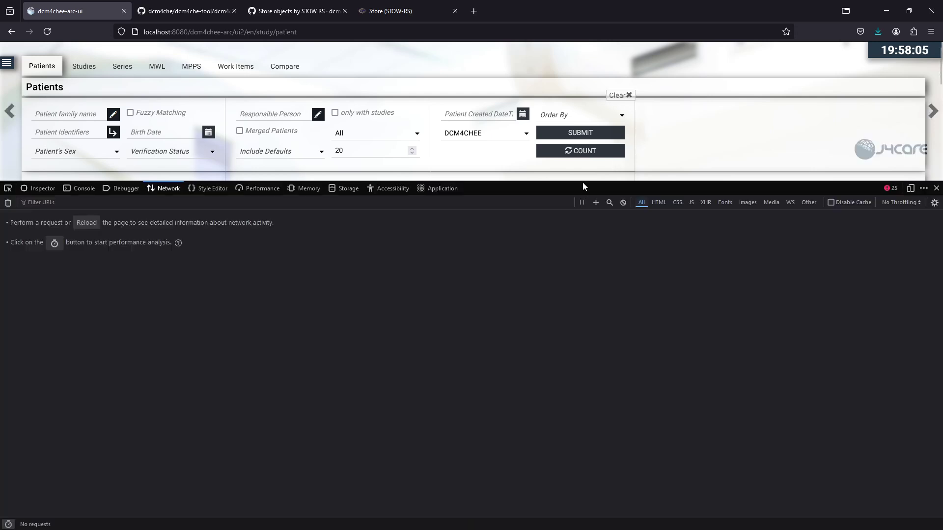
{"action": "left_click_drag", "start_coordinate": [582, 181], "coordinate": [606, 354]}
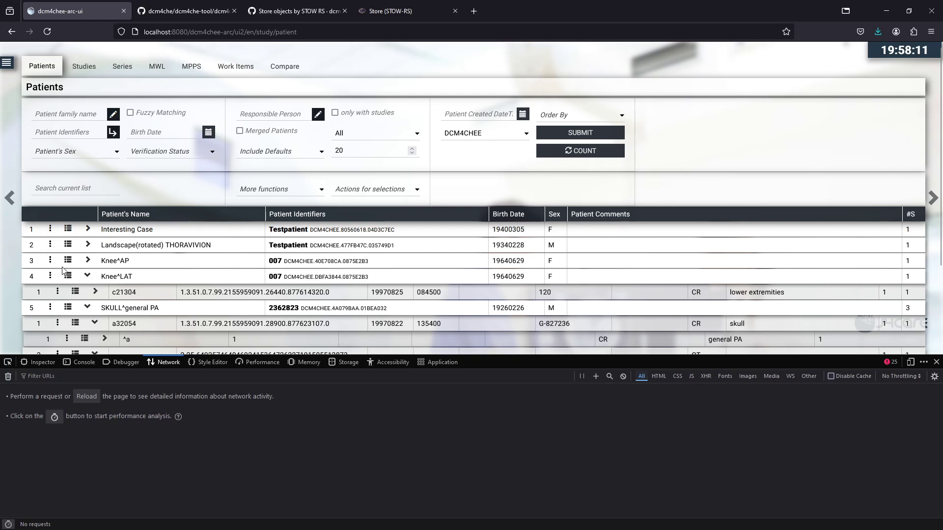
{"action": "left_click", "coordinate": [51, 277]}
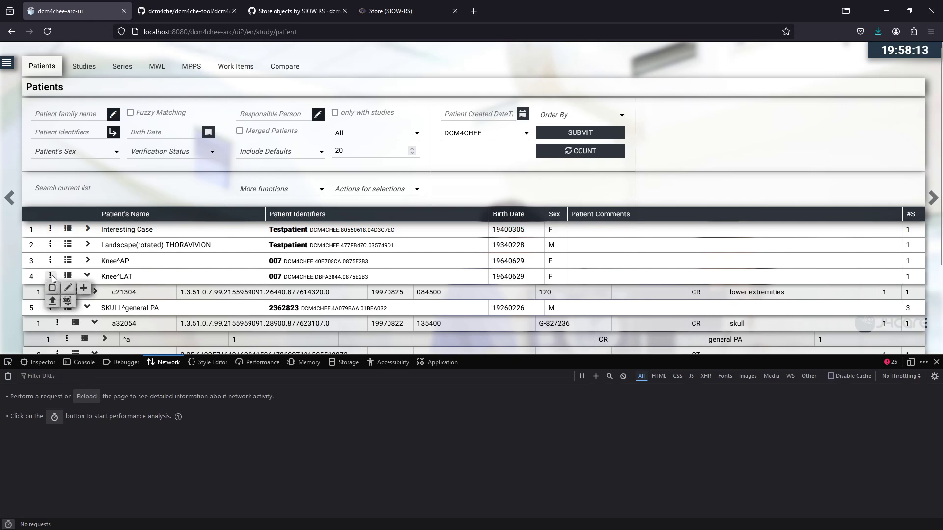
{"action": "left_click", "coordinate": [53, 302]}
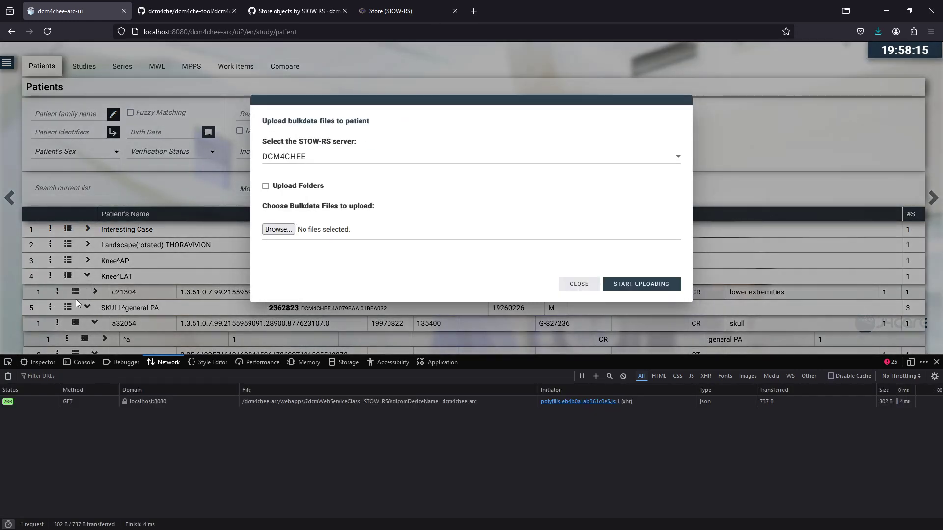
{"action": "left_click", "coordinate": [277, 229]}
{"action": "key", "text": "Return"}
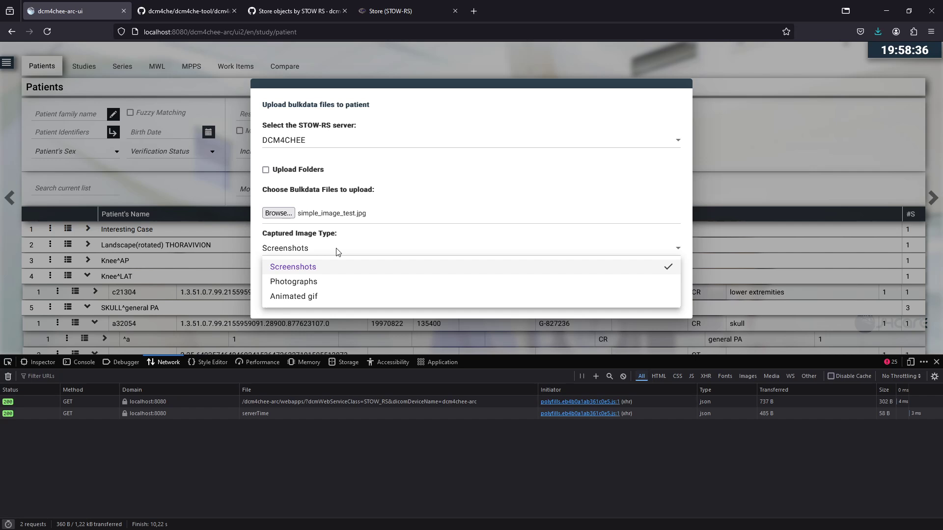
Step: Set image type Photographs and review SOP Class UID 1.2.840.10008.5.1.4.1.1.7 and Image Type ORIGINAL
{"action": "left_click", "coordinate": [311, 282]}
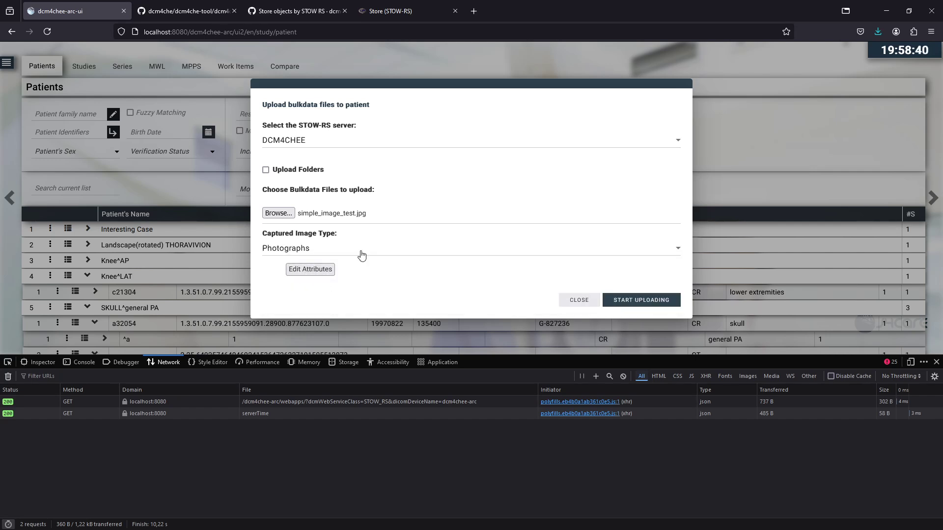
{"action": "left_click", "coordinate": [317, 269]}
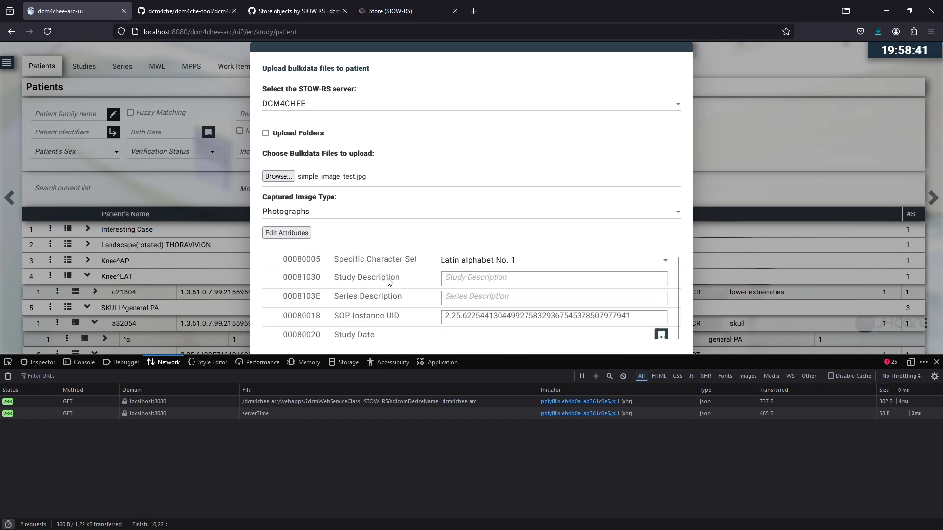
{"action": "scroll", "coordinate": [390, 276], "scroll_direction": "down", "scroll_amount": 5}
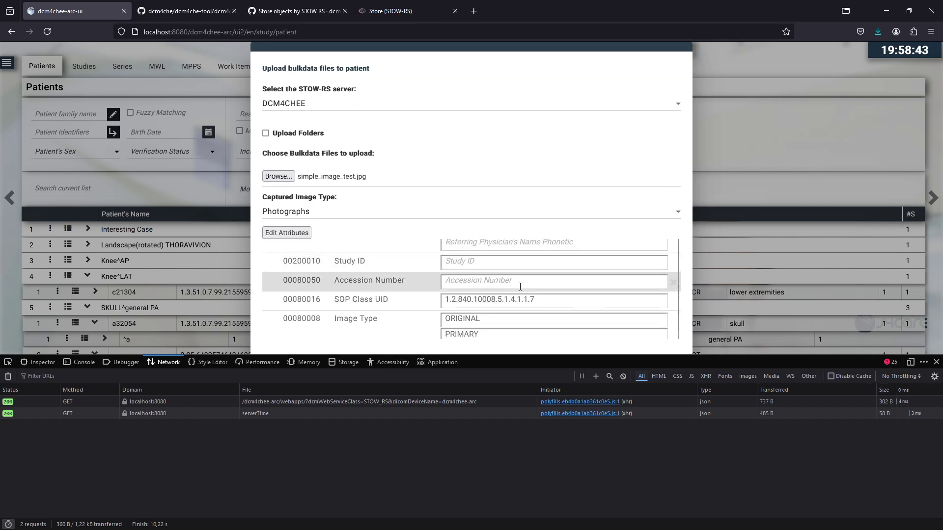
{"action": "scroll", "coordinate": [568, 307], "scroll_direction": "up", "scroll_amount": 2}
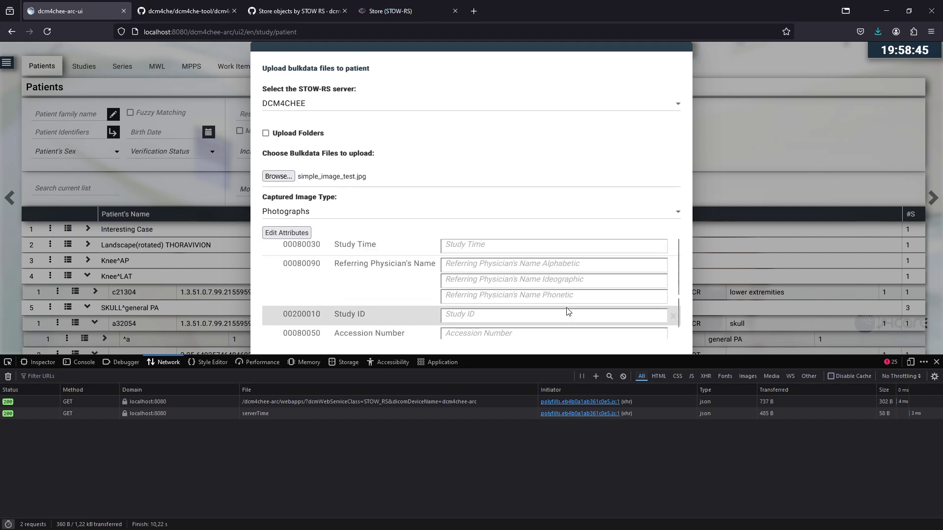
{"action": "scroll", "coordinate": [568, 294], "scroll_direction": "up", "scroll_amount": 5}
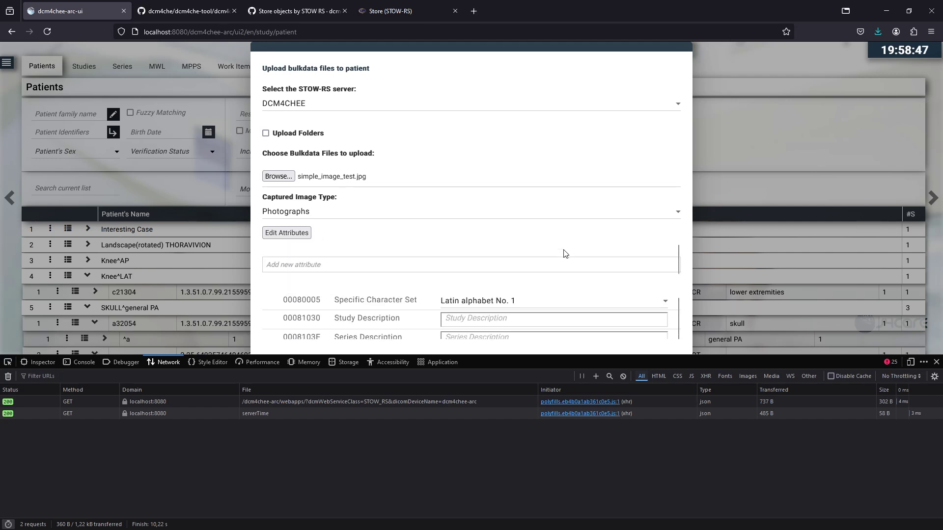
{"action": "scroll", "coordinate": [535, 257], "scroll_direction": "down", "scroll_amount": 3}
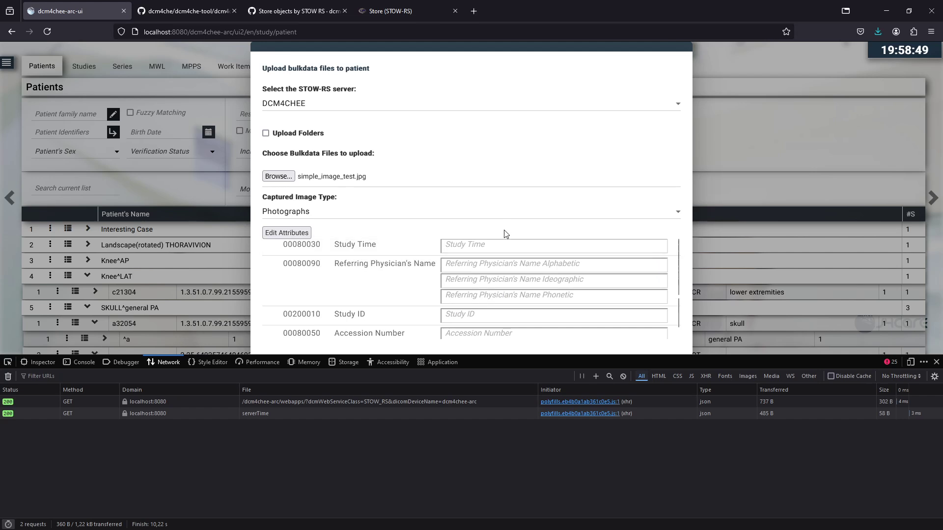
{"action": "scroll", "coordinate": [638, 285], "scroll_direction": "down", "scroll_amount": 3}
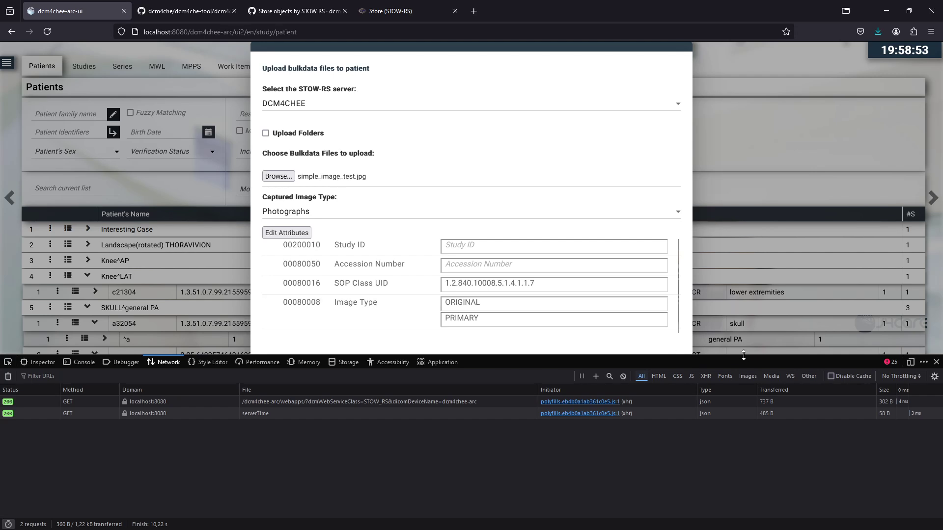
{"action": "left_click_drag", "start_coordinate": [744, 355], "coordinate": [698, 440]}
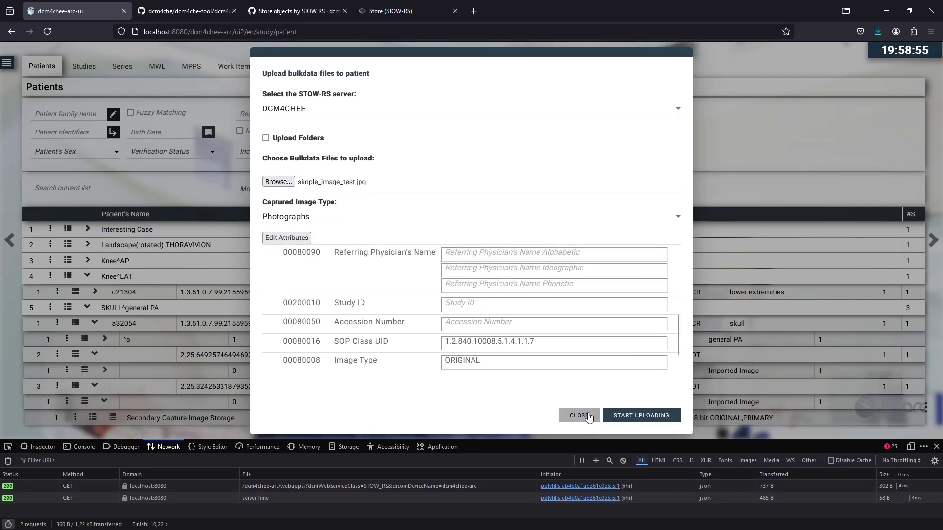
Step: Redo the upload with Captured Image Type Photographs and server DCM4CHEE, sending simple_image_test.jpg
{"action": "left_click", "coordinate": [568, 418]}
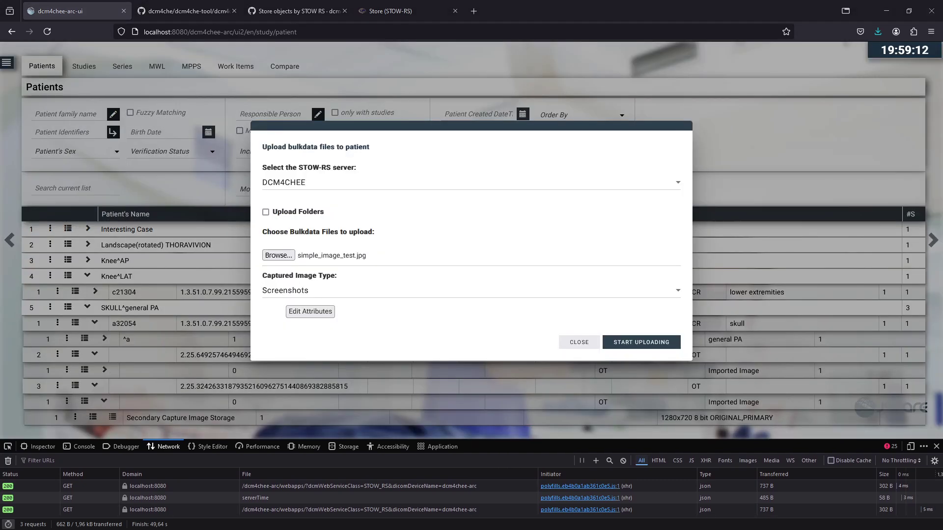
{"action": "left_click", "coordinate": [424, 292]}
{"action": "left_click", "coordinate": [349, 326]}
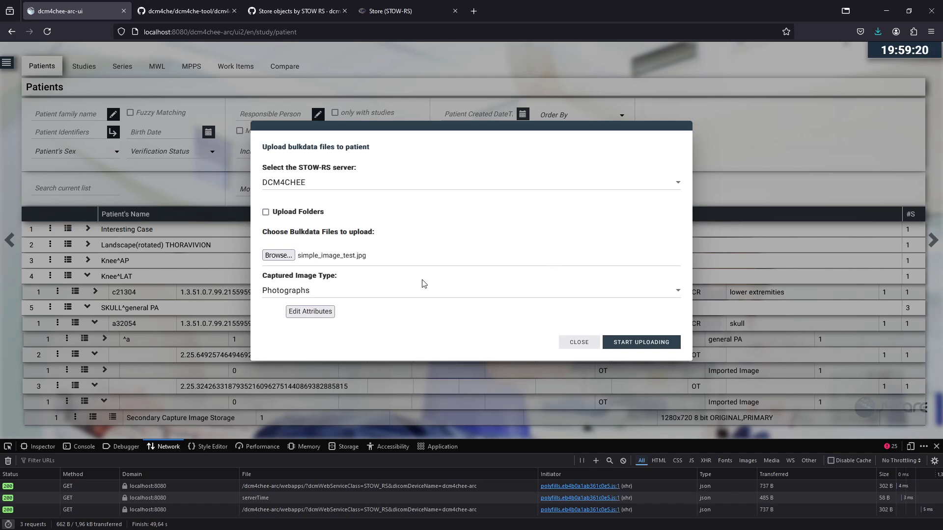
{"action": "left_click", "coordinate": [356, 185]}
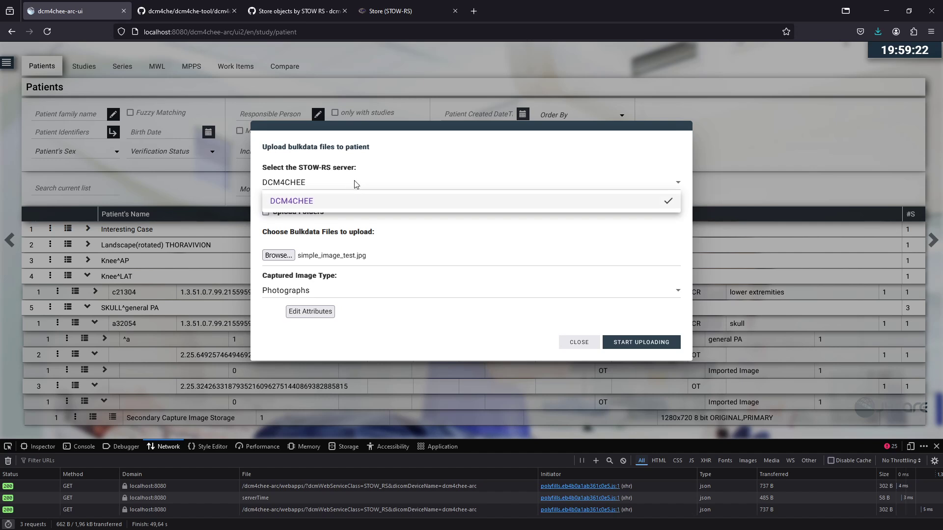
{"action": "left_click", "coordinate": [299, 199]}
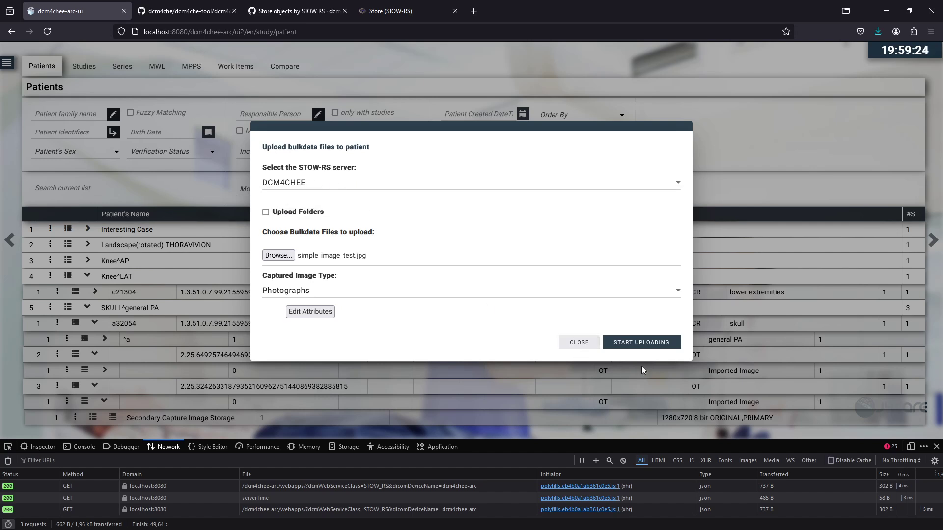
{"action": "left_click", "coordinate": [647, 347]}
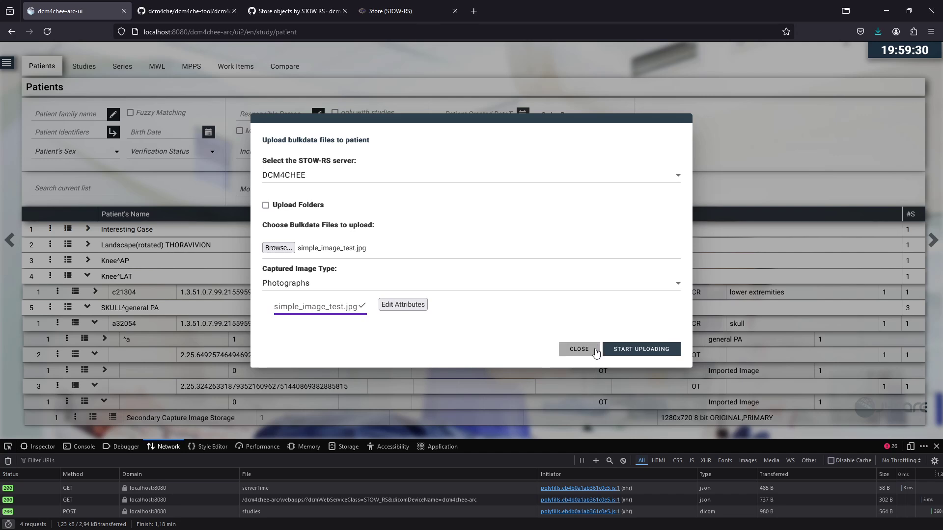
Step: Close the upload dialog and view the POST studies payload: DICOM JSON metadata plus the image/jpeg part
{"action": "left_click", "coordinate": [580, 349]}
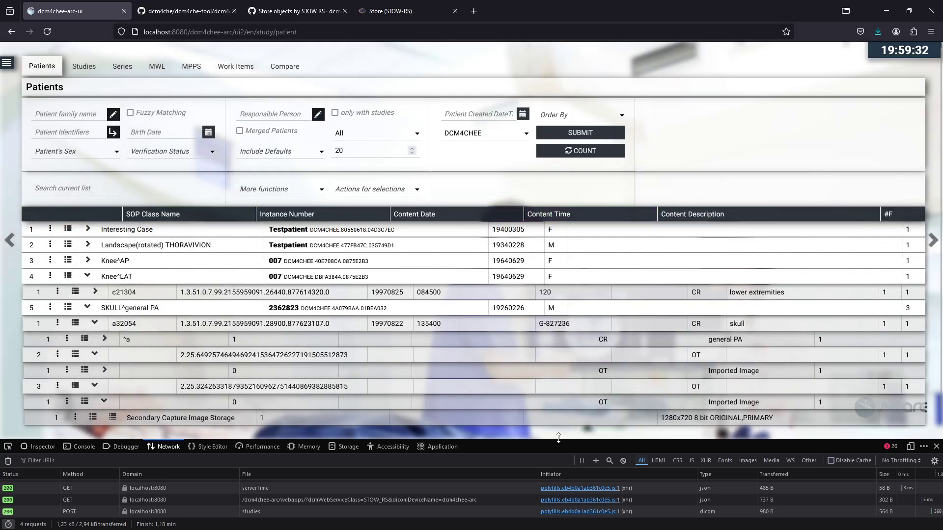
{"action": "left_click_drag", "start_coordinate": [558, 438], "coordinate": [559, 293]}
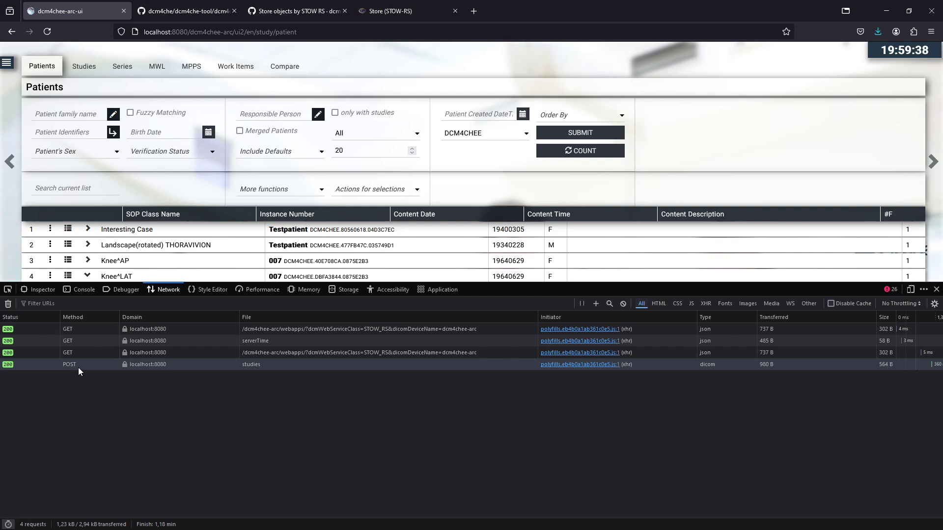
{"action": "left_click", "coordinate": [265, 365]}
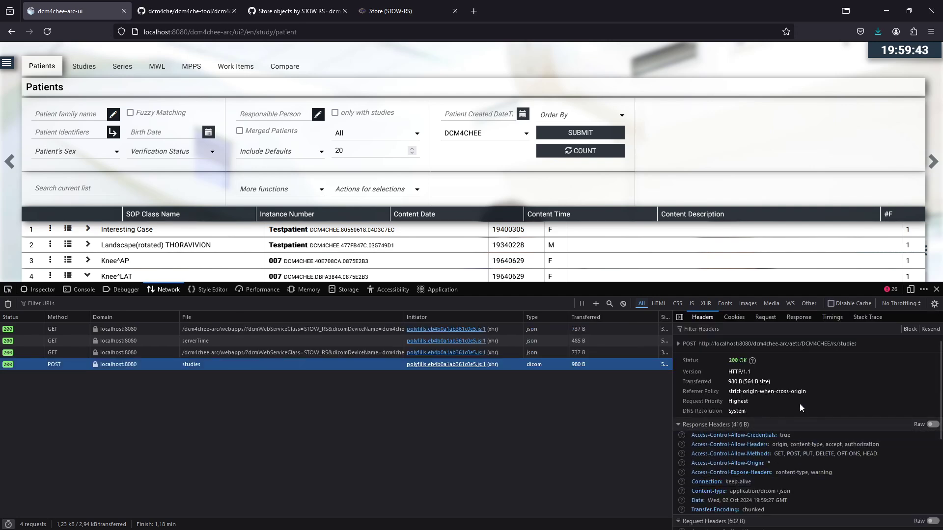
{"action": "left_click", "coordinate": [761, 317]}
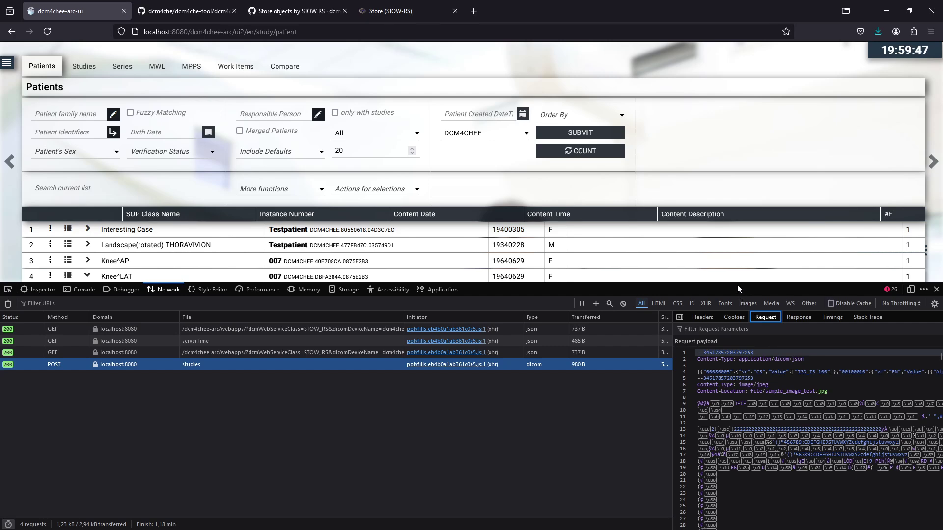
Step: Enlarge the developer tools to read more of the payload, including the Knee^LAT patient name
{"action": "left_click_drag", "start_coordinate": [738, 285], "coordinate": [702, 161]}
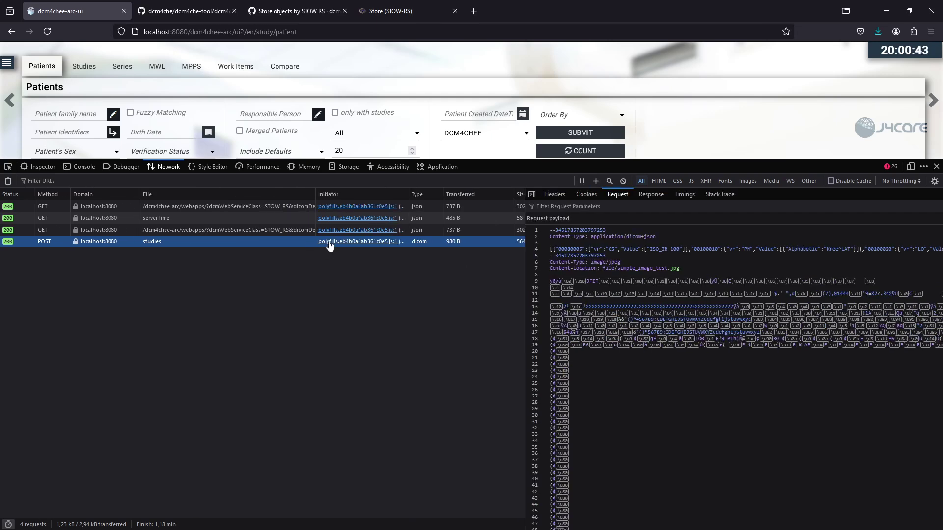
Step: Open an Edit and Resend copy of the POST studies request and widen its editor
{"action": "left_click", "coordinate": [326, 242]}
{"action": "right_click", "coordinate": [328, 244]}
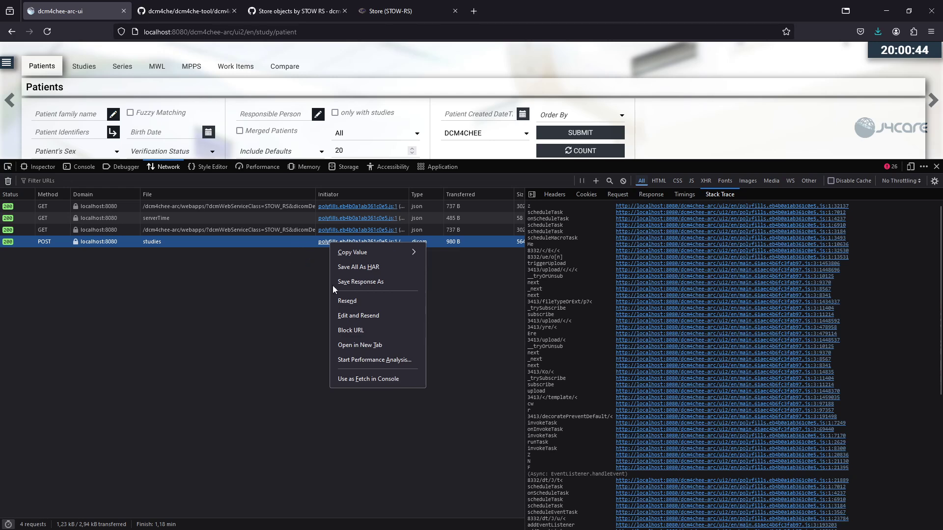
{"action": "left_click", "coordinate": [358, 312]}
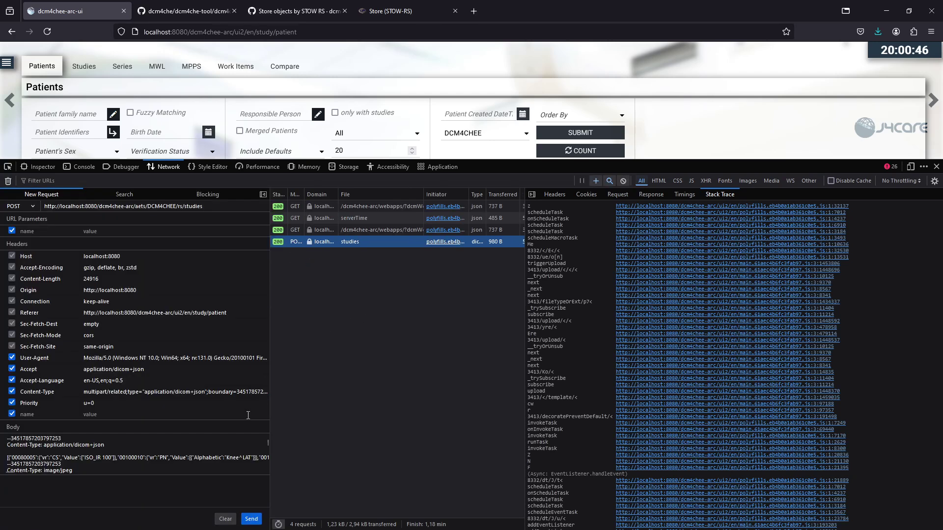
{"action": "left_click_drag", "start_coordinate": [269, 380], "coordinate": [420, 369]}
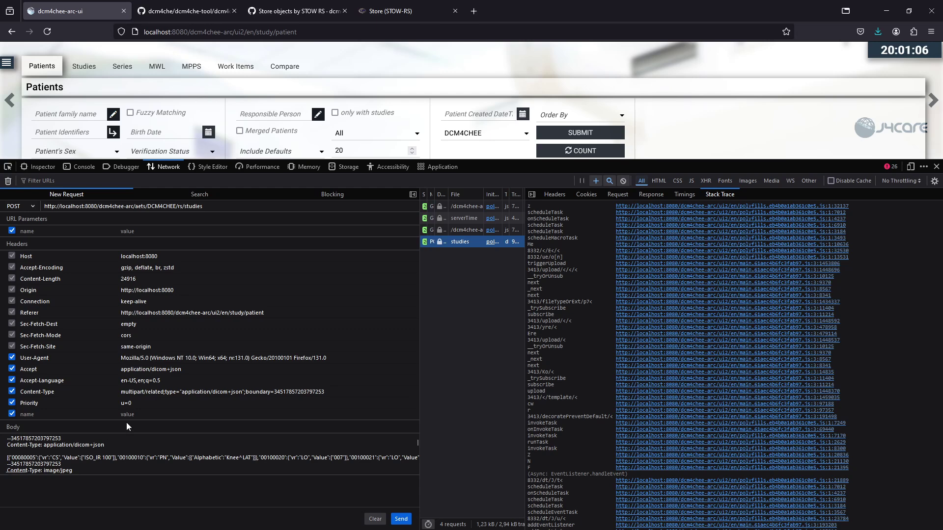
Step: Scroll through the copied request's multipart body
{"action": "left_click", "coordinate": [135, 450]}
{"action": "scroll", "coordinate": [137, 452], "scroll_direction": "down", "scroll_amount": 1}
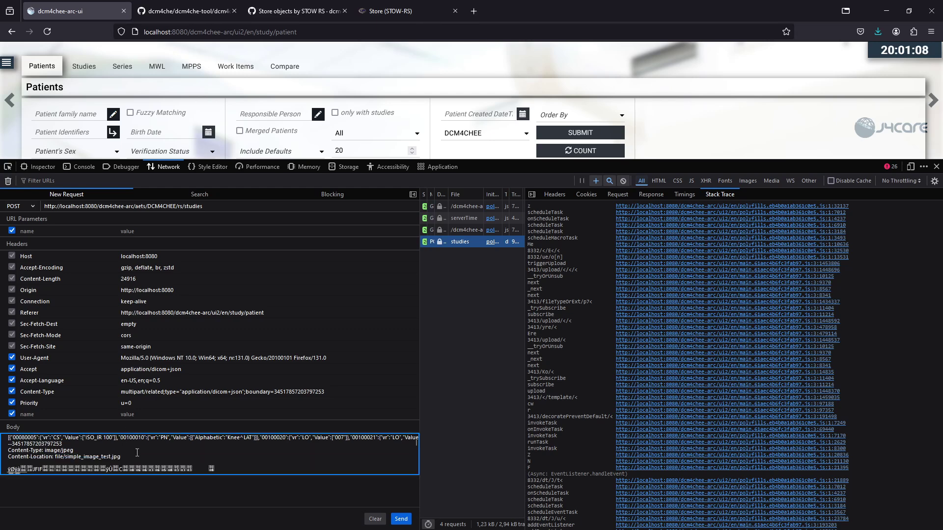
{"action": "scroll", "coordinate": [137, 452], "scroll_direction": "down", "scroll_amount": 5}
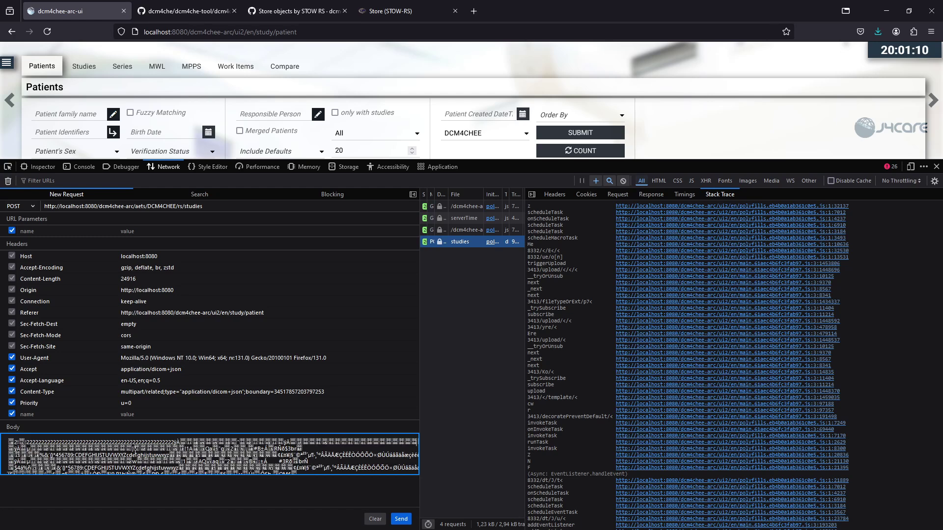
{"action": "scroll", "coordinate": [112, 451], "scroll_direction": "up", "scroll_amount": 6}
{"action": "scroll", "coordinate": [112, 451], "scroll_direction": "down", "scroll_amount": 1}
{"action": "scroll", "coordinate": [112, 452], "scroll_direction": "up", "scroll_amount": 1}
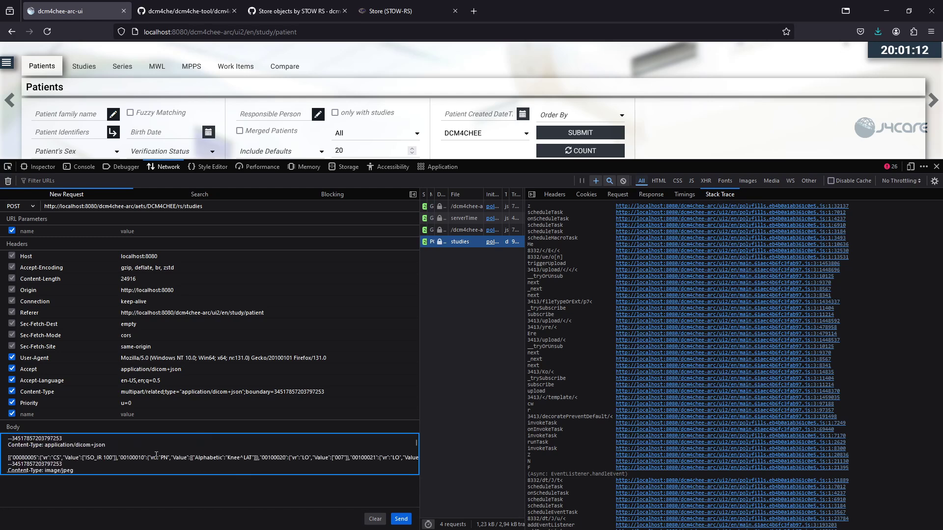
Step: Send the edited request and widen the list to see the second POST studies with status 200
{"action": "left_click", "coordinate": [399, 520]}
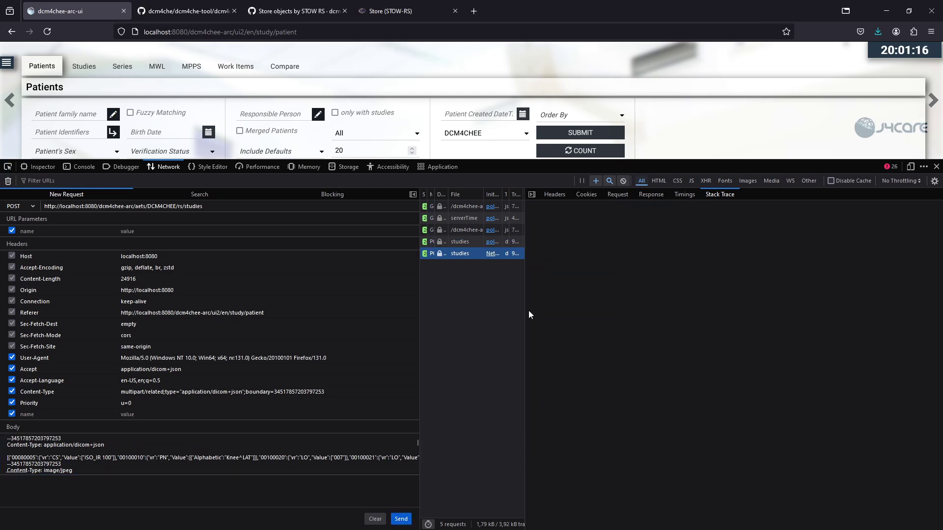
{"action": "left_click_drag", "start_coordinate": [526, 310], "coordinate": [860, 308]}
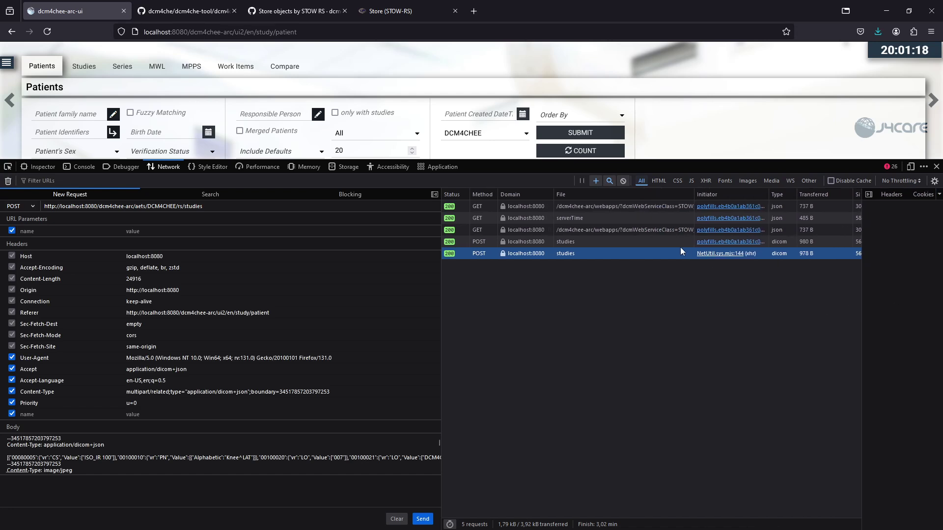